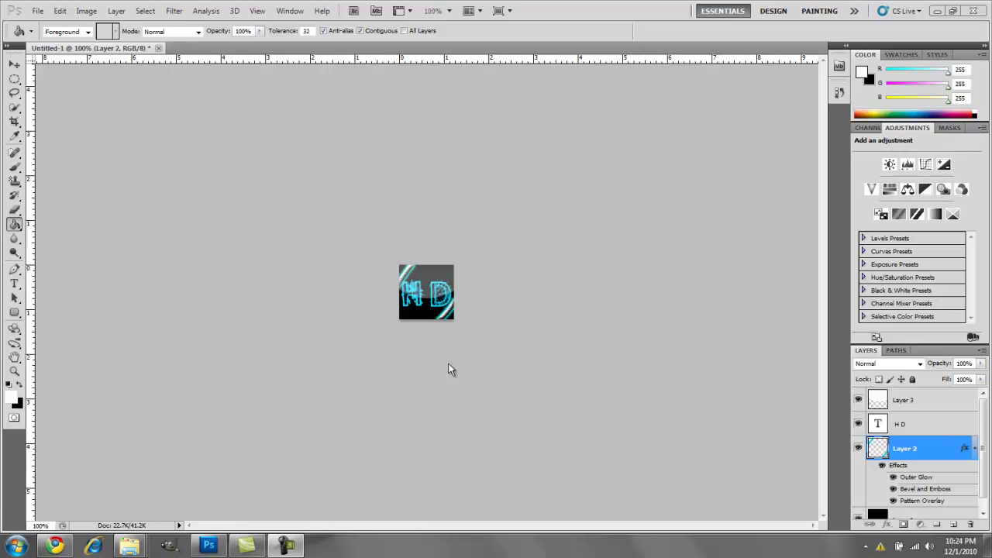
- Create an 88 by 88 pixel document with transparent background at 72 pixels/inch, and fill its layer with black
{"action": "left_click", "coordinate": [38, 11]}
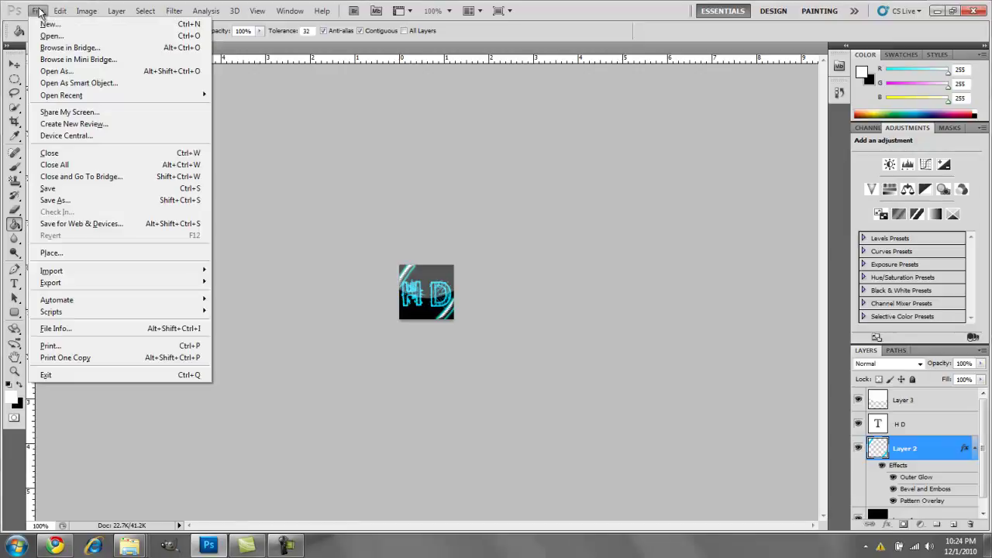
{"action": "left_click", "coordinate": [47, 24]}
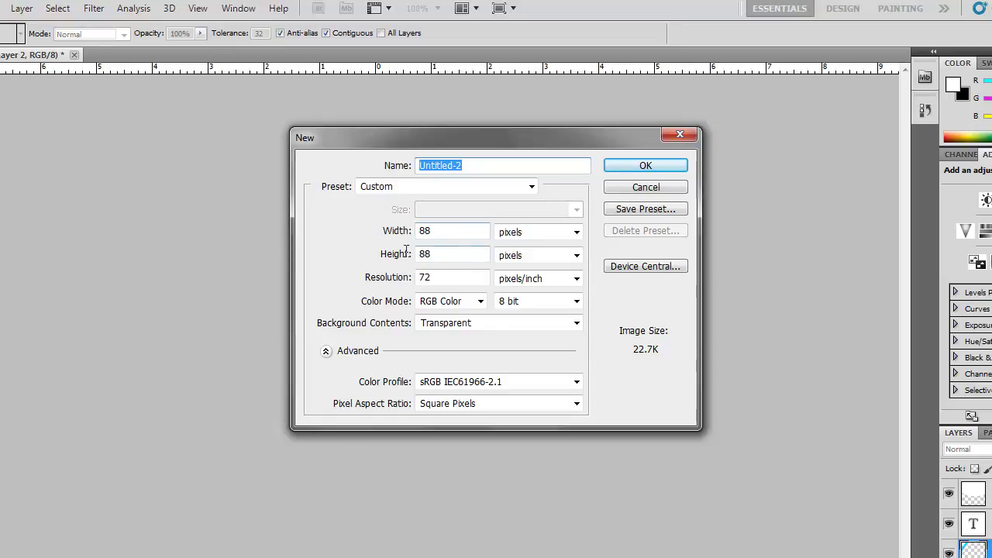
{"action": "key", "text": "Tab"}
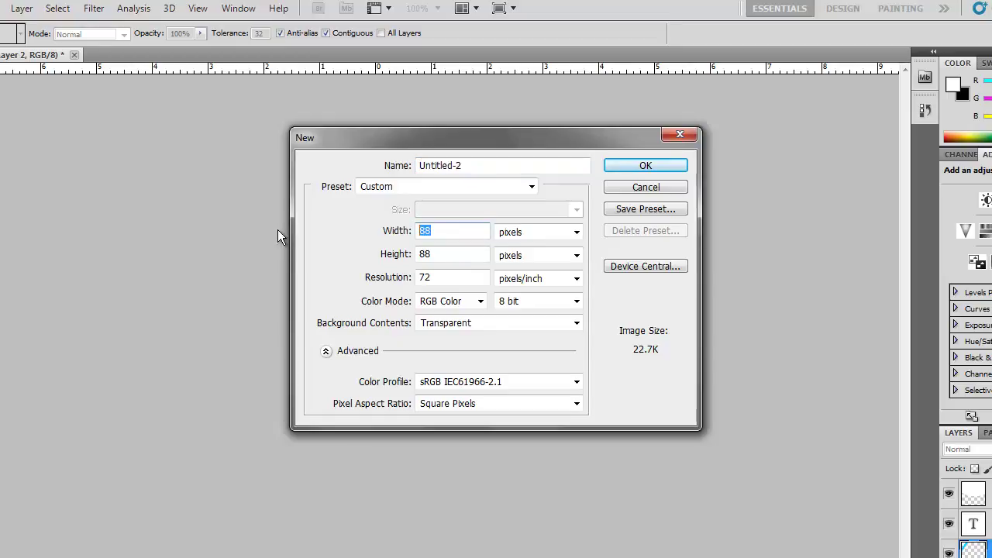
{"action": "key", "text": "Tab"}
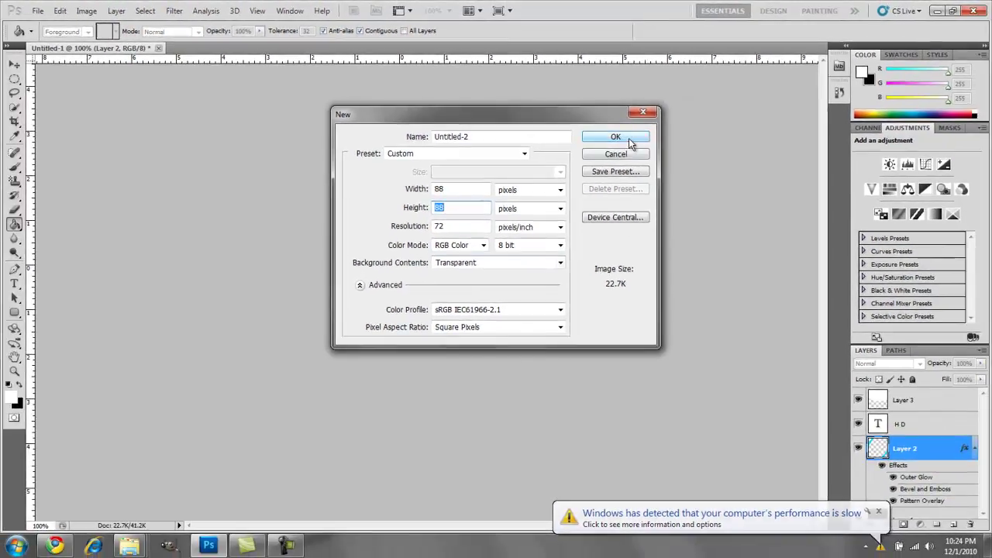
{"action": "left_click", "coordinate": [631, 143]}
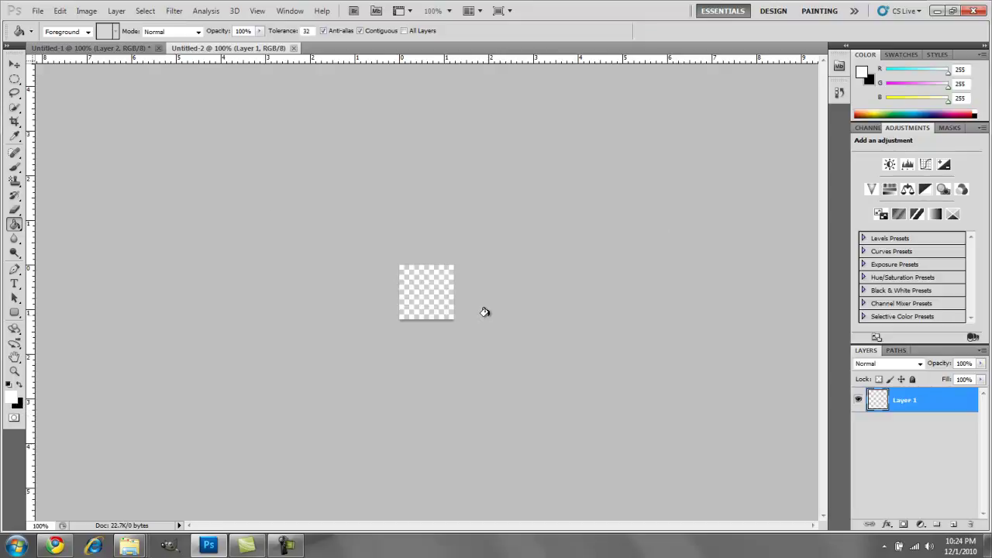
{"action": "key", "text": "ctrl+BackSpace"}
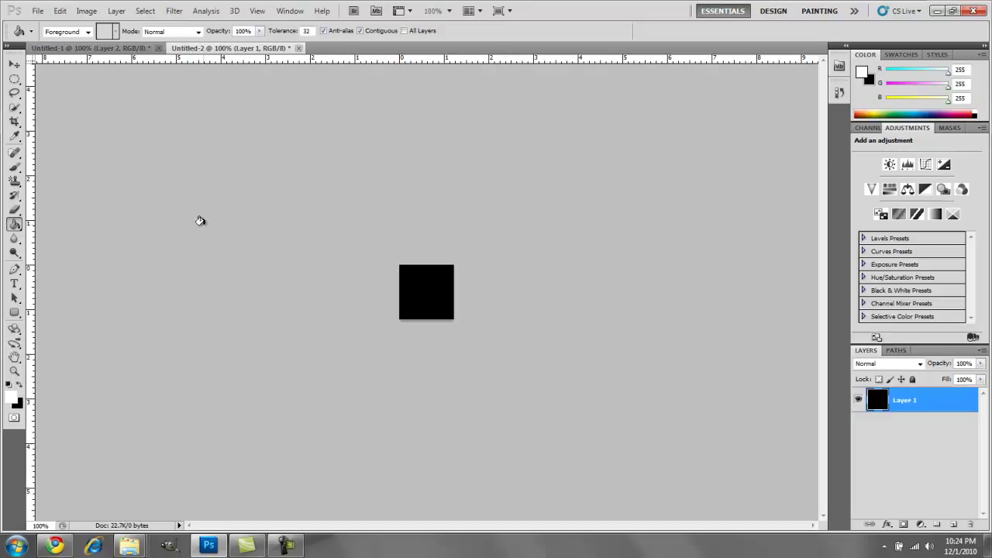
- Add the text "H D" in a text box covering the whole black square, and centre the letters on the canvas
{"action": "left_click", "coordinate": [14, 283]}
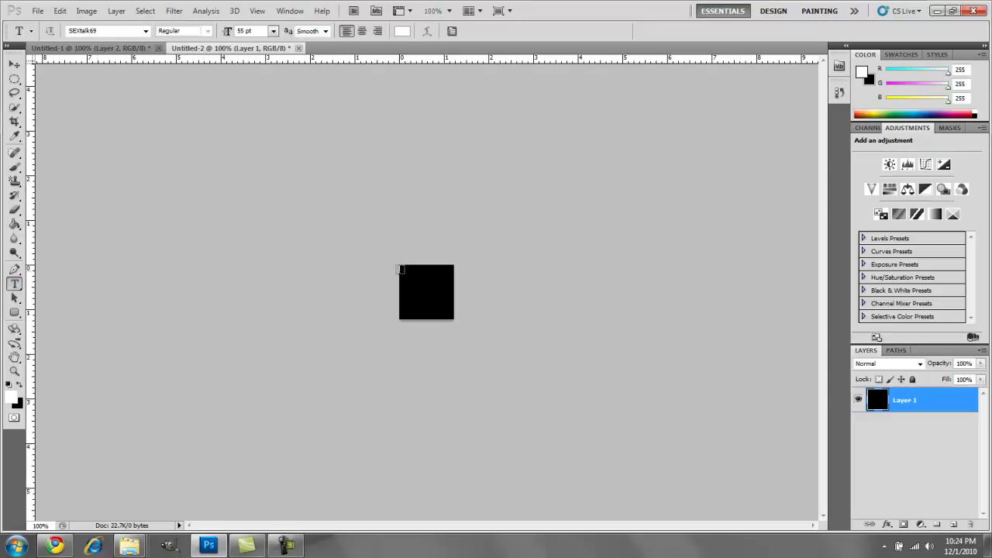
{"action": "left_click_drag", "start_coordinate": [400, 269], "coordinate": [455, 316]}
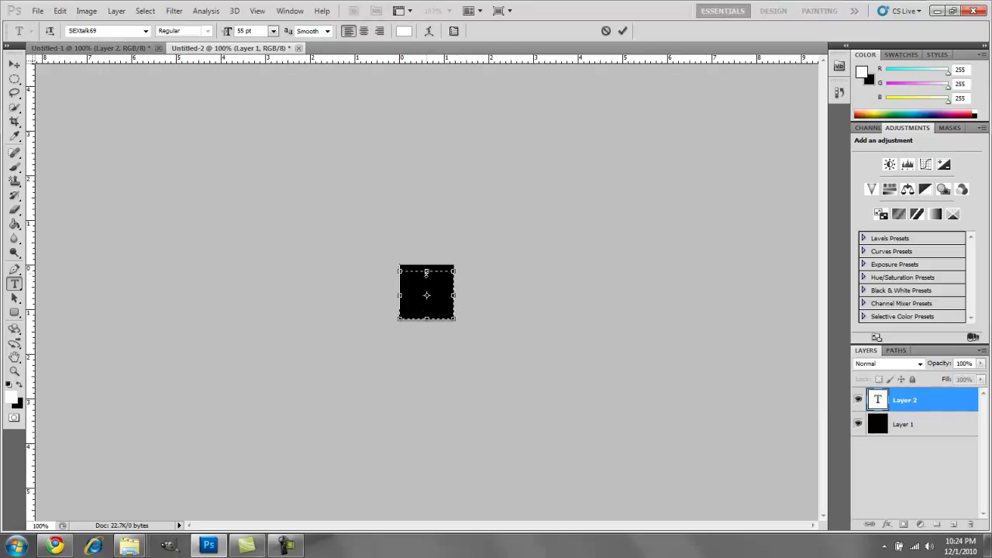
{"action": "left_click_drag", "start_coordinate": [425, 272], "coordinate": [425, 267]}
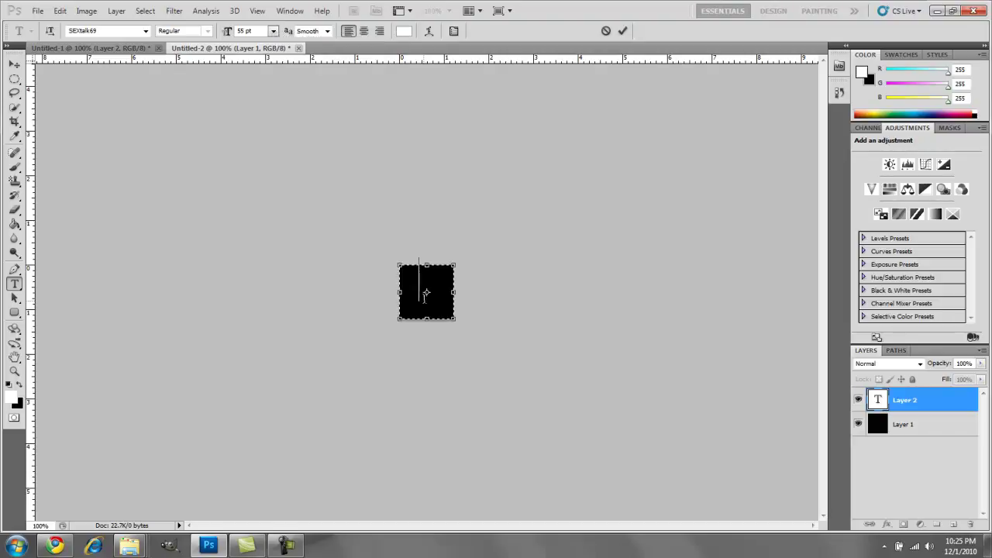
{"action": "type", "text": "Hi"}
{"action": "type", "text": "D"}
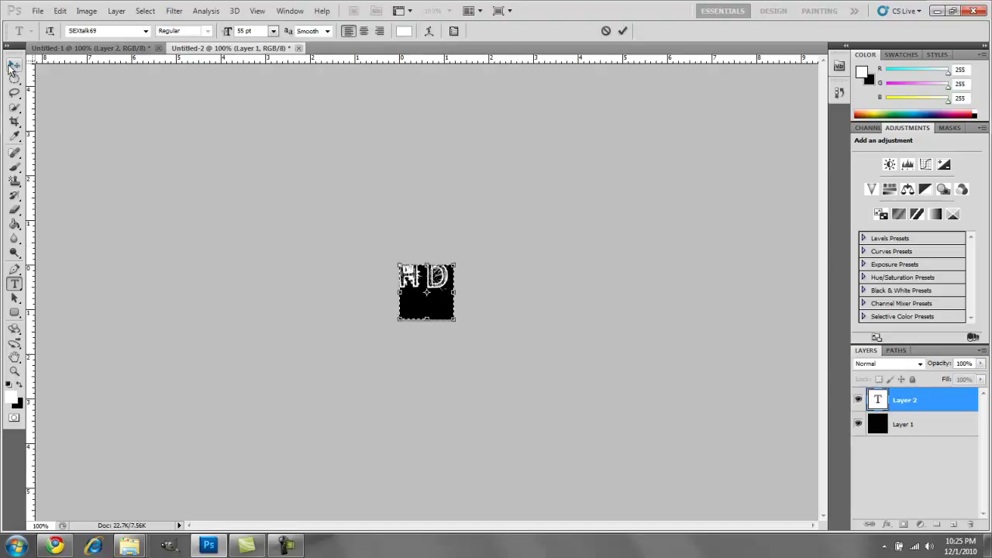
{"action": "left_click", "coordinate": [622, 31]}
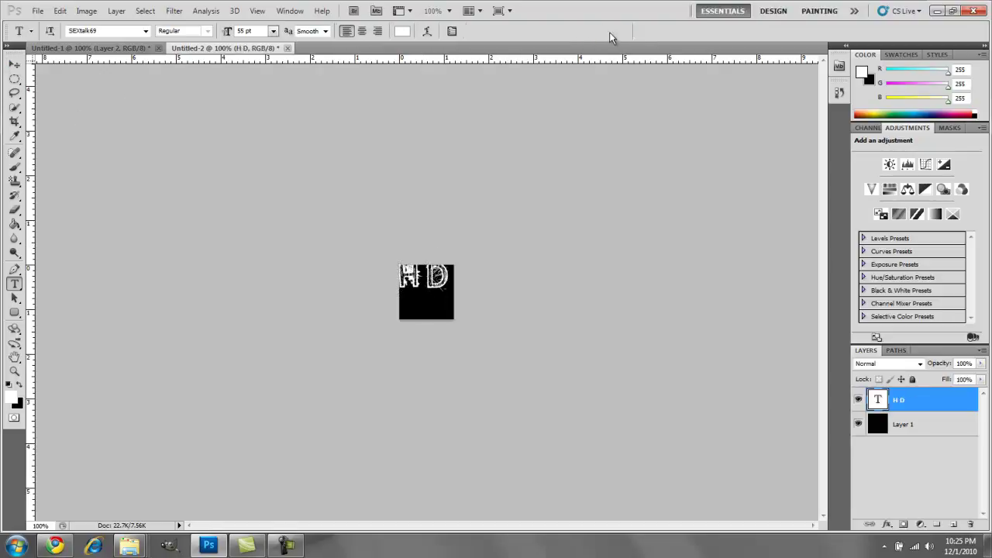
{"action": "left_click", "coordinate": [16, 64]}
{"action": "mouse_move", "coordinate": [436, 277]}
{"action": "left_mouse_down"}
{"action": "mouse_move", "coordinate": [440, 297]}
{"action": "mouse_move", "coordinate": [439, 279]}
{"action": "left_mouse_up"}
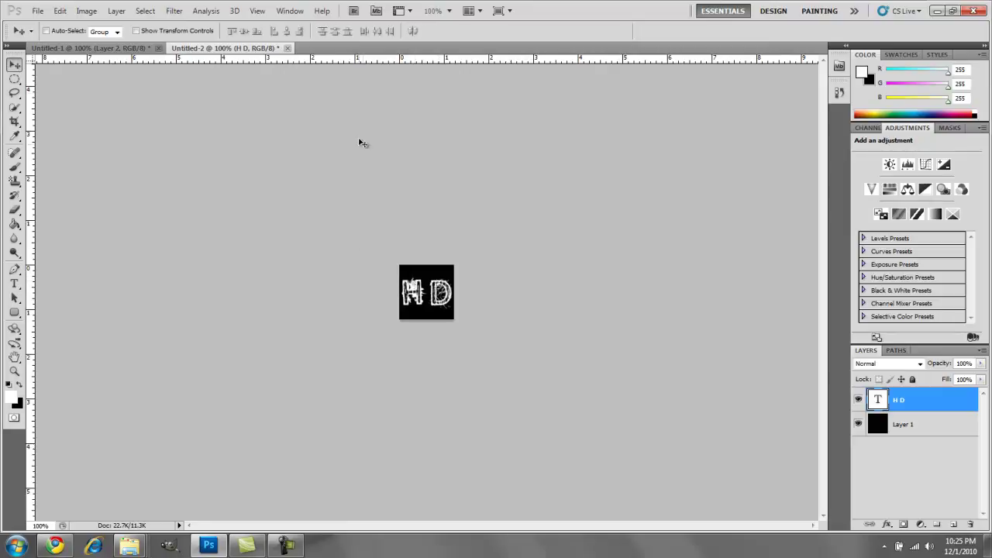
- Recolour the "H D" text cyan by setting its red value to 0, and commit the text edit
{"action": "left_click", "coordinate": [14, 283]}
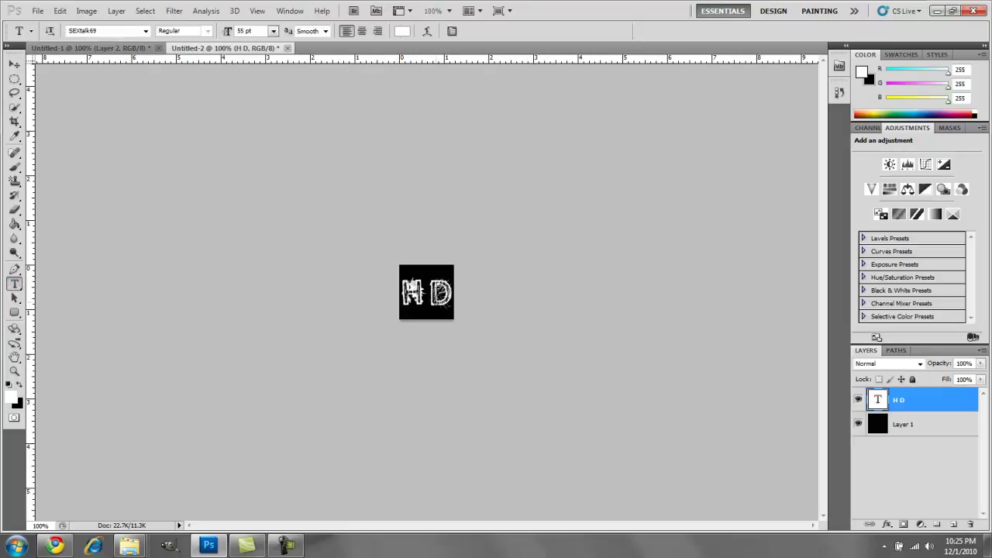
{"action": "triple_click", "coordinate": [446, 296]}
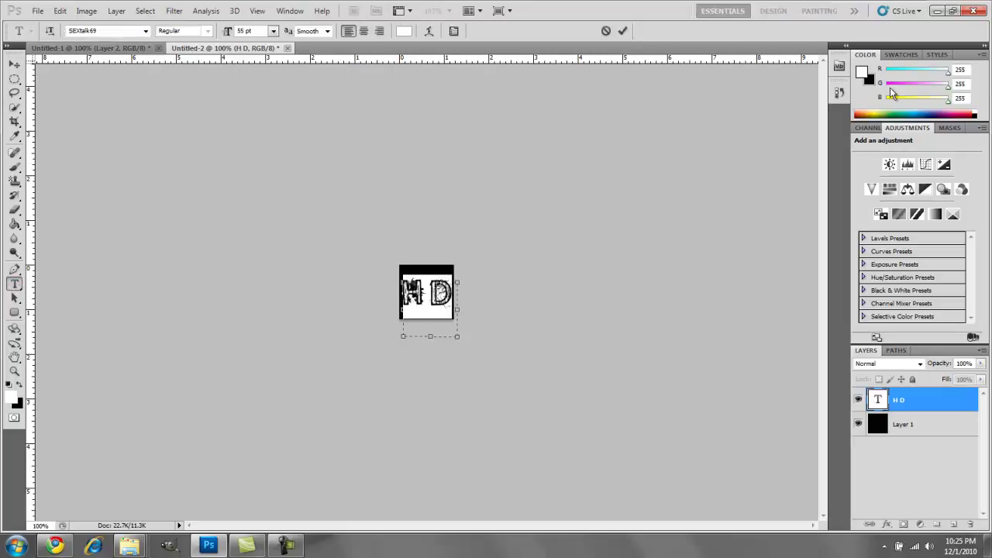
{"action": "left_click_drag", "start_coordinate": [947, 75], "coordinate": [882, 74]}
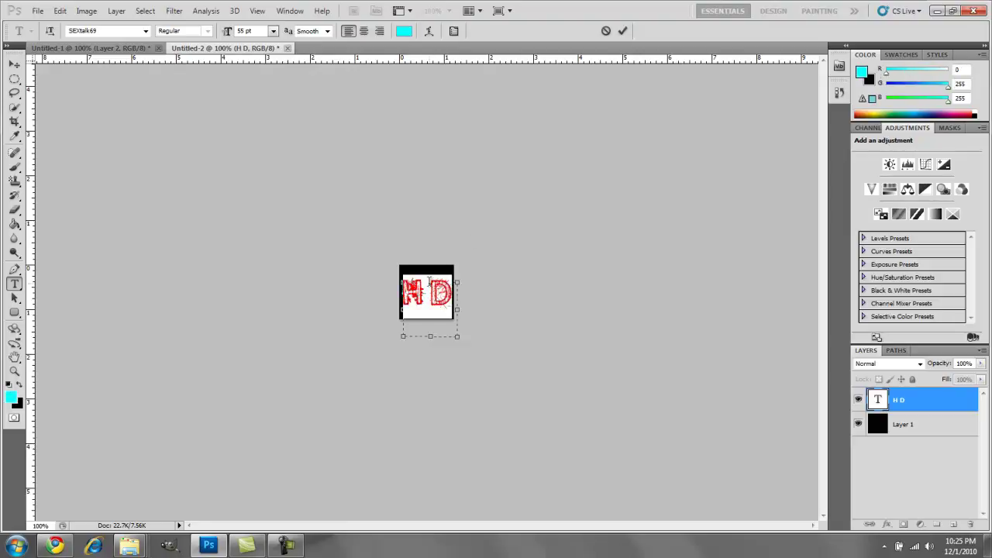
{"action": "left_click", "coordinate": [430, 310]}
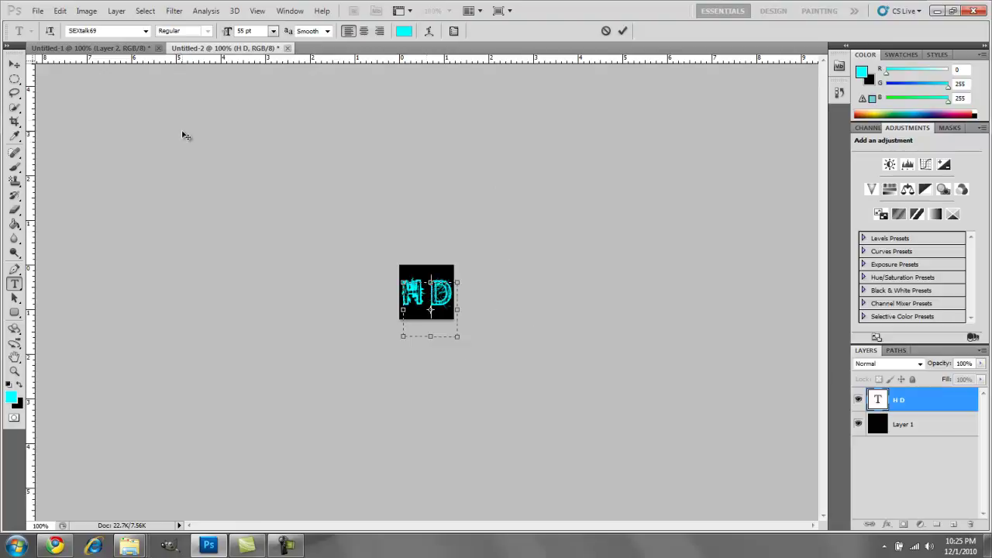
{"action": "left_click", "coordinate": [913, 432]}
{"action": "left_click", "coordinate": [921, 405]}
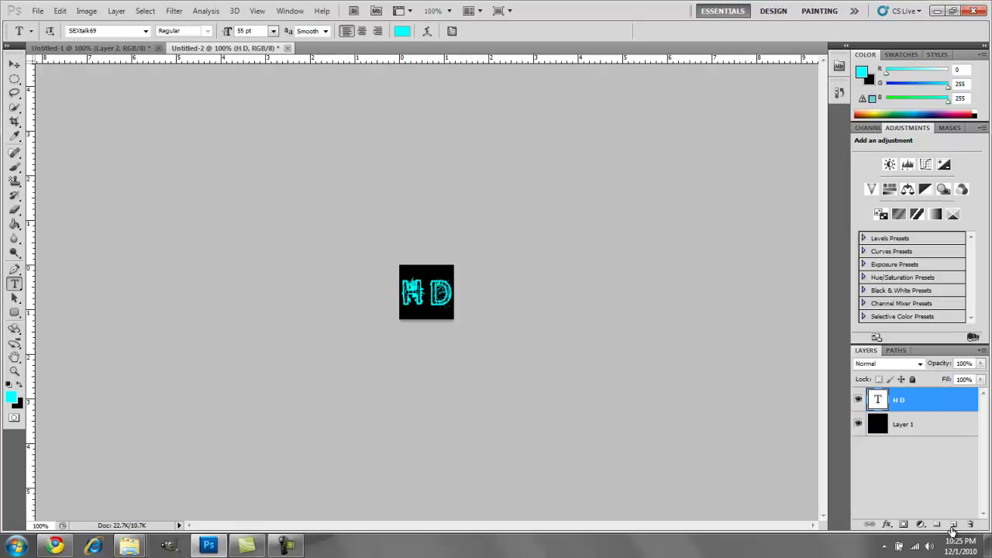
- Add a new layer above the text and draw a curved Pen path across the canvas's lower-right corner
{"action": "left_click", "coordinate": [954, 524]}
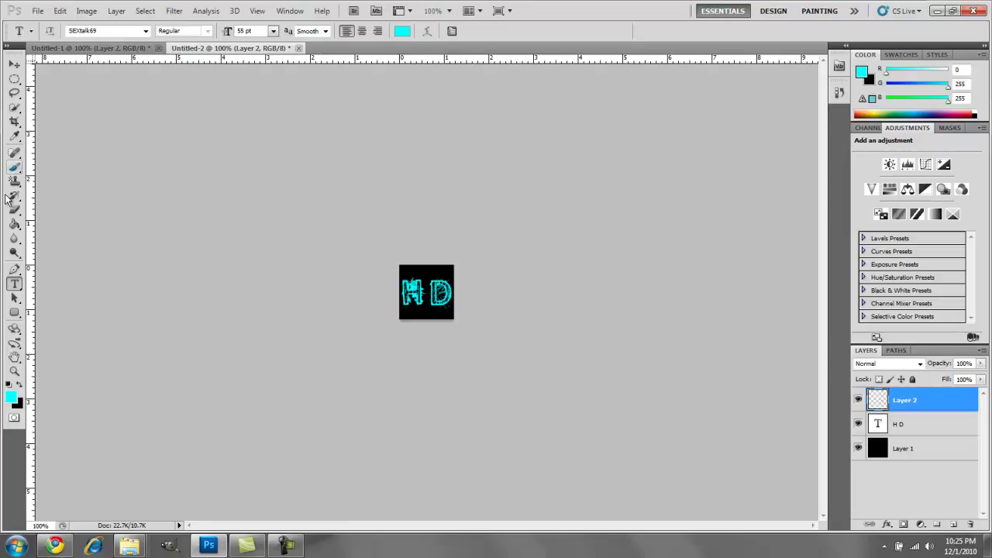
{"action": "left_click", "coordinate": [13, 269]}
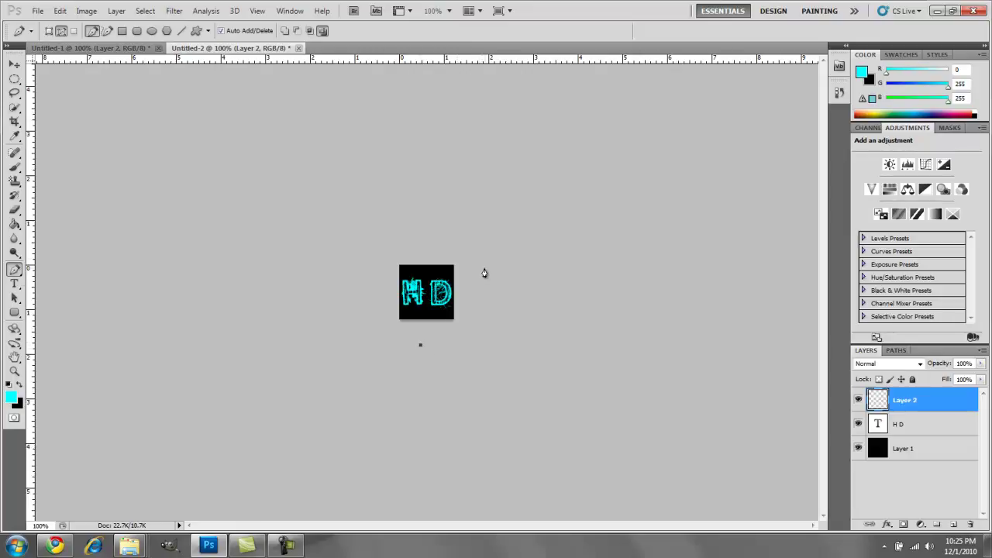
{"action": "left_click_drag", "start_coordinate": [464, 246], "coordinate": [460, 195]}
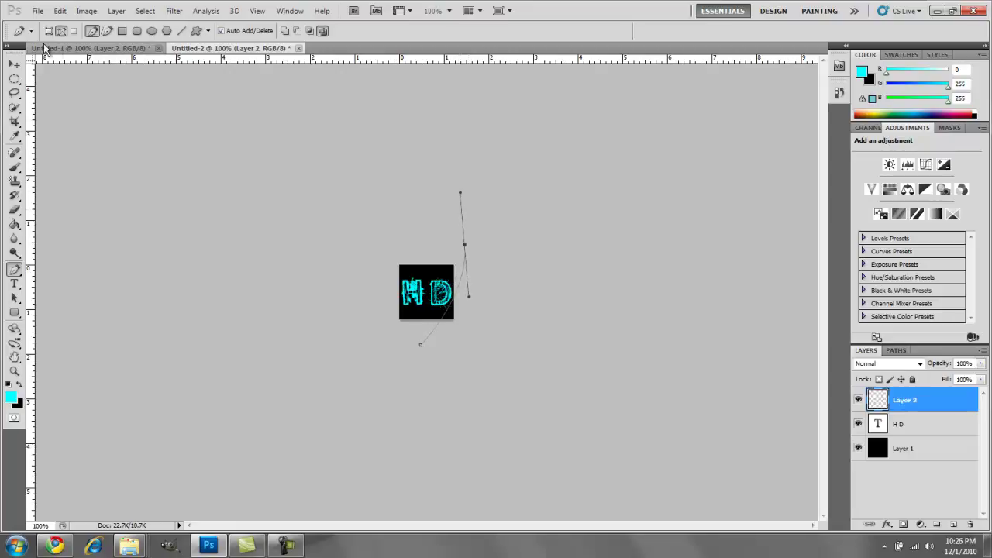
- Set the Brush tool's size to 7 px
{"action": "left_click", "coordinate": [14, 166]}
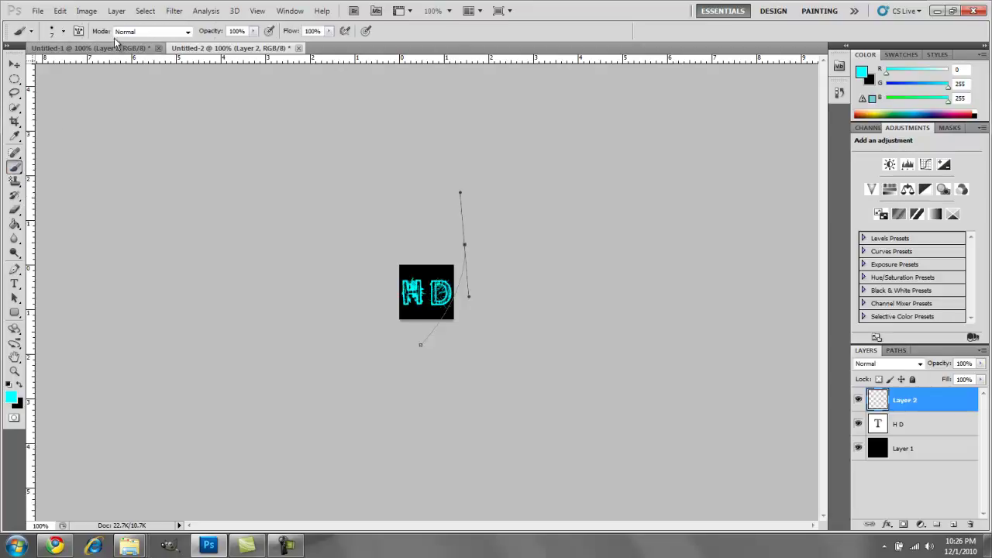
{"action": "left_click", "coordinate": [64, 31]}
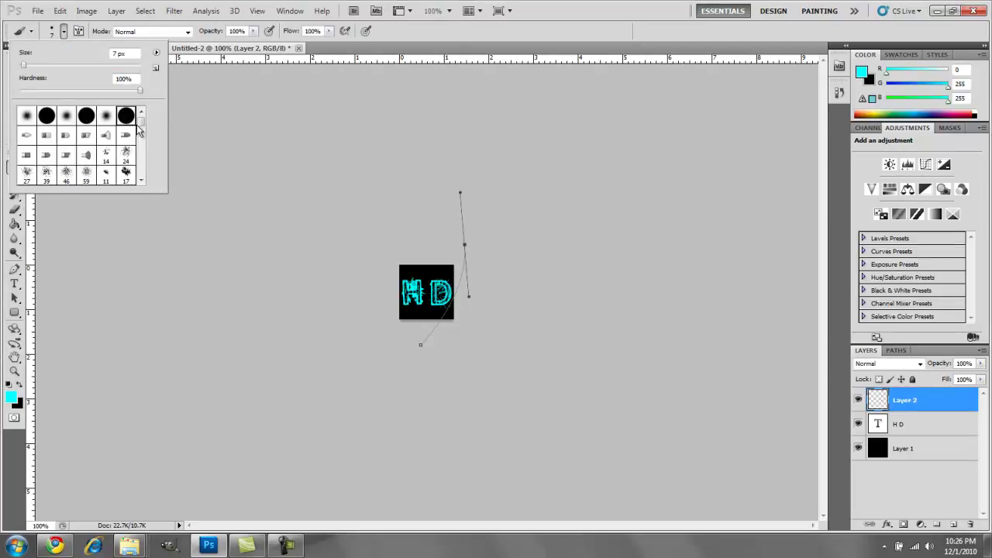
{"action": "left_click", "coordinate": [132, 53]}
{"action": "key", "text": "Up"}
{"action": "type", "text": "7"}
{"action": "key", "text": "Return"}
{"action": "left_click", "coordinate": [52, 32]}
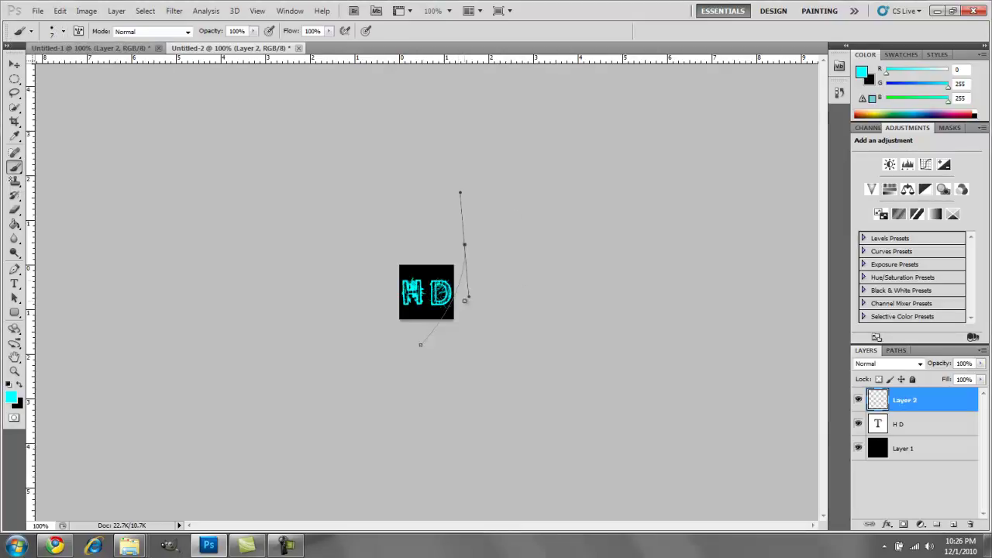
- Stroke the lower-right path with the Brush, leaving Simulate Pressure off, and delete the path
{"action": "left_click", "coordinate": [14, 271]}
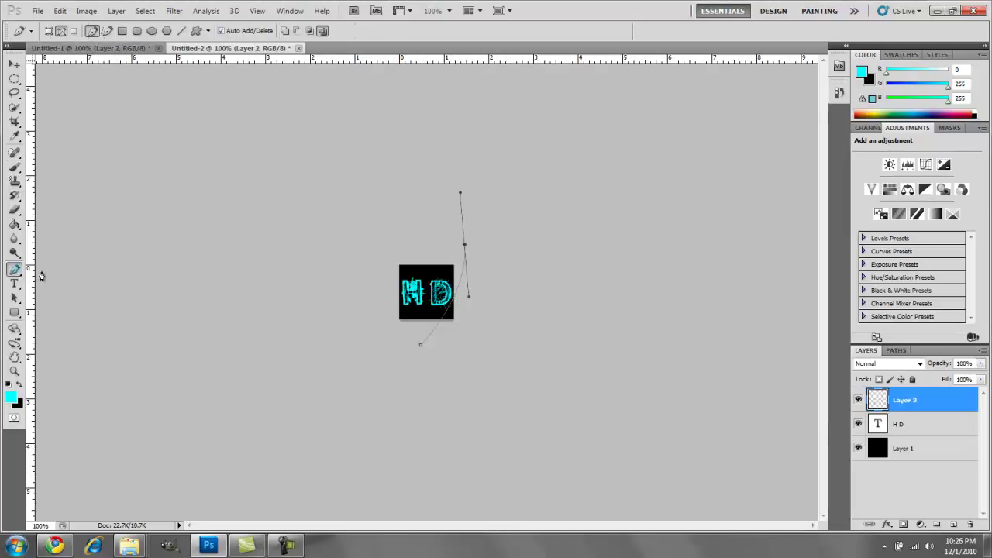
{"action": "right_click", "coordinate": [448, 313]}
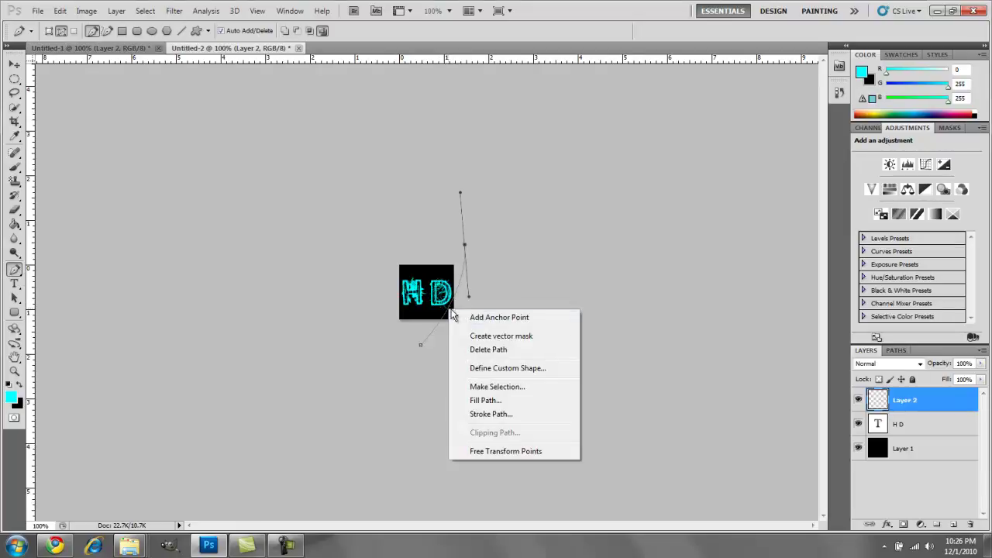
{"action": "left_click", "coordinate": [487, 413]}
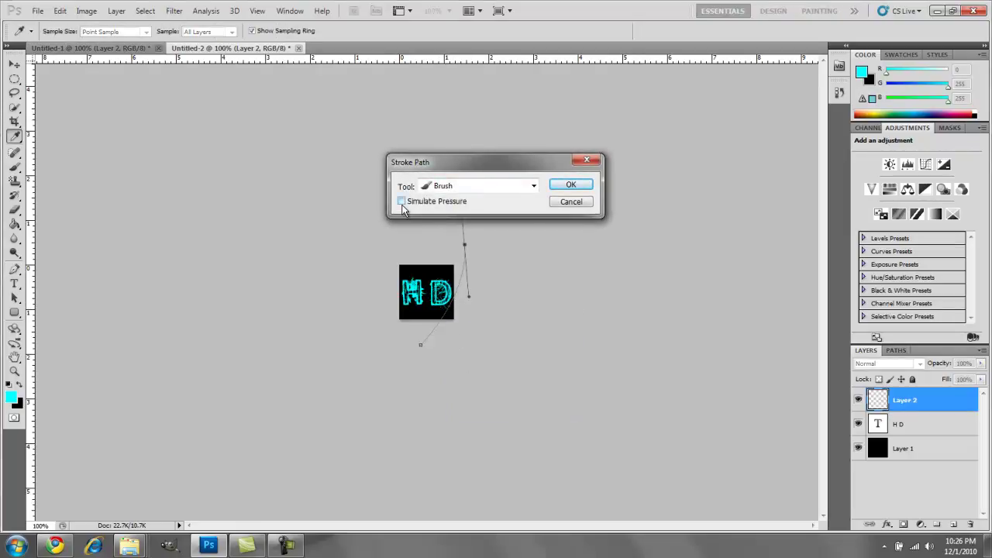
{"action": "left_click", "coordinate": [569, 185]}
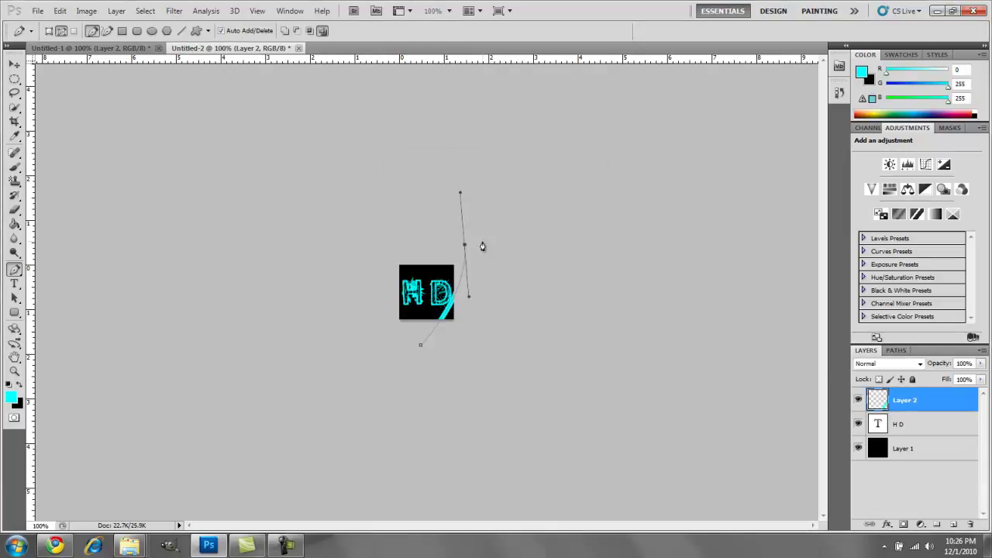
{"action": "right_click", "coordinate": [454, 298]}
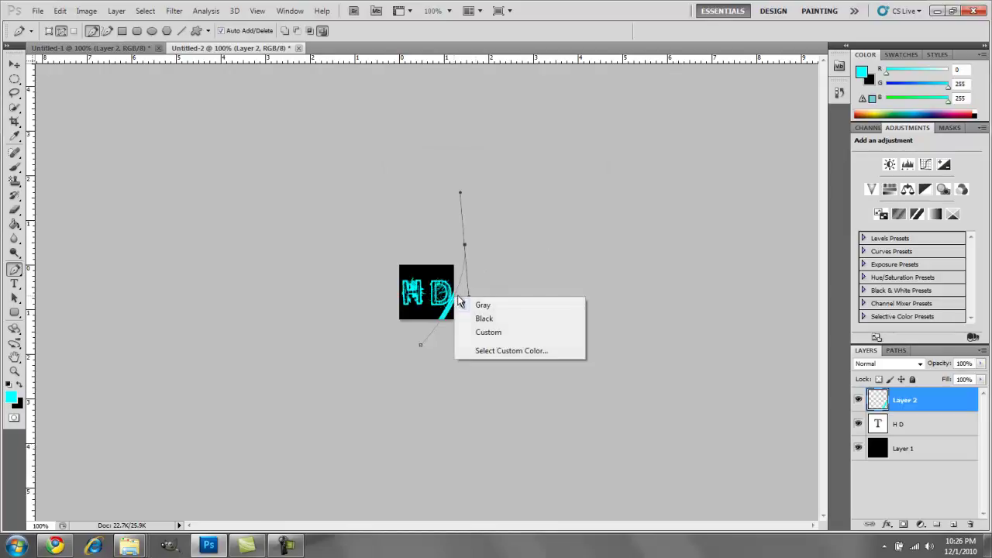
{"action": "right_click", "coordinate": [446, 309]}
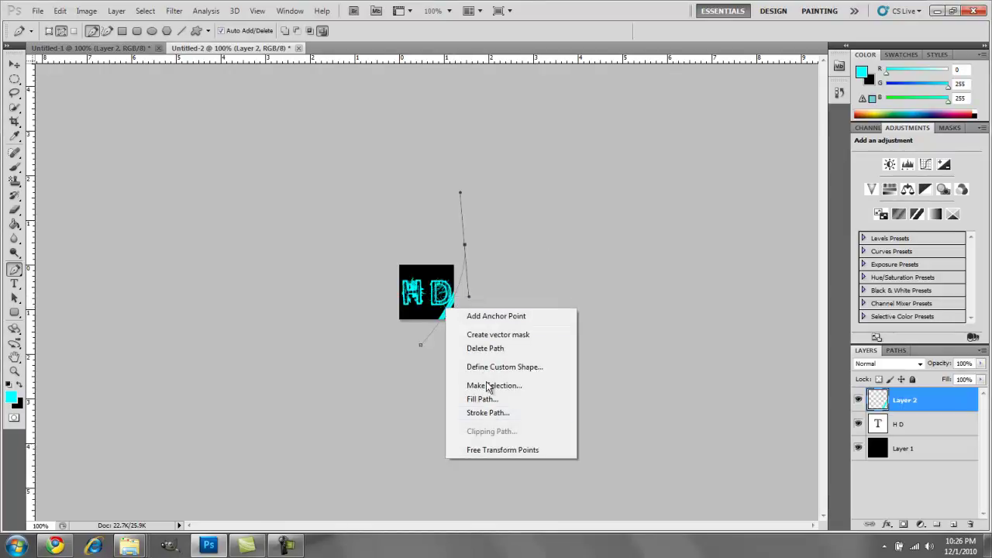
{"action": "left_click", "coordinate": [487, 349]}
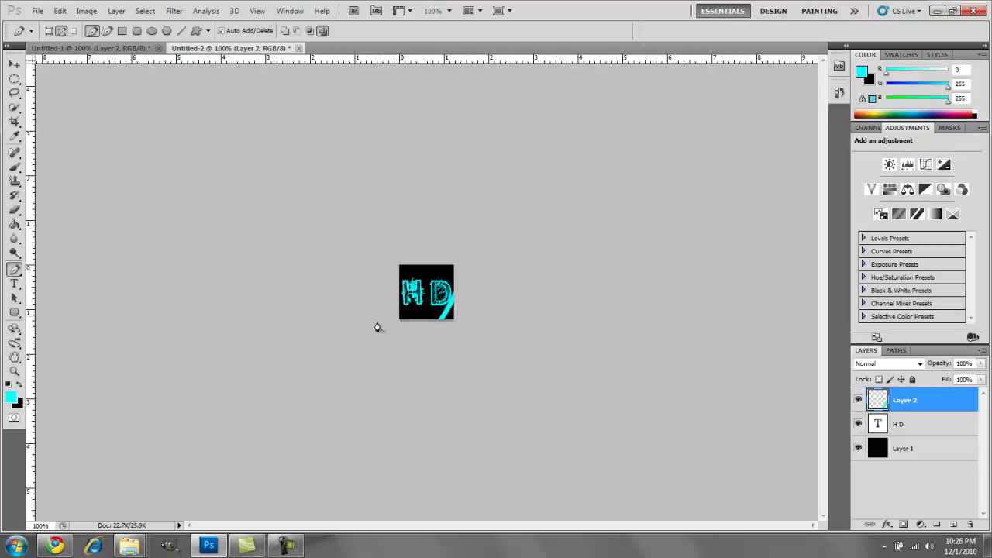
- Stroke a second curved Pen path across the canvas's upper-left corner with the Brush, and delete that path
{"action": "left_click_drag", "start_coordinate": [517, 253], "coordinate": [545, 322]}
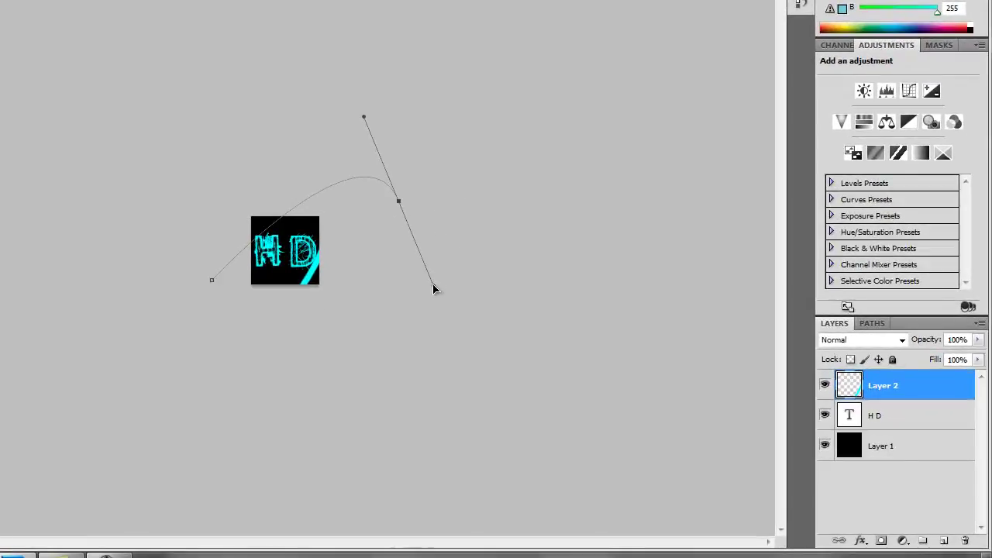
{"action": "left_click_drag", "start_coordinate": [433, 288], "coordinate": [433, 292]}
{"action": "right_click", "coordinate": [263, 226]}
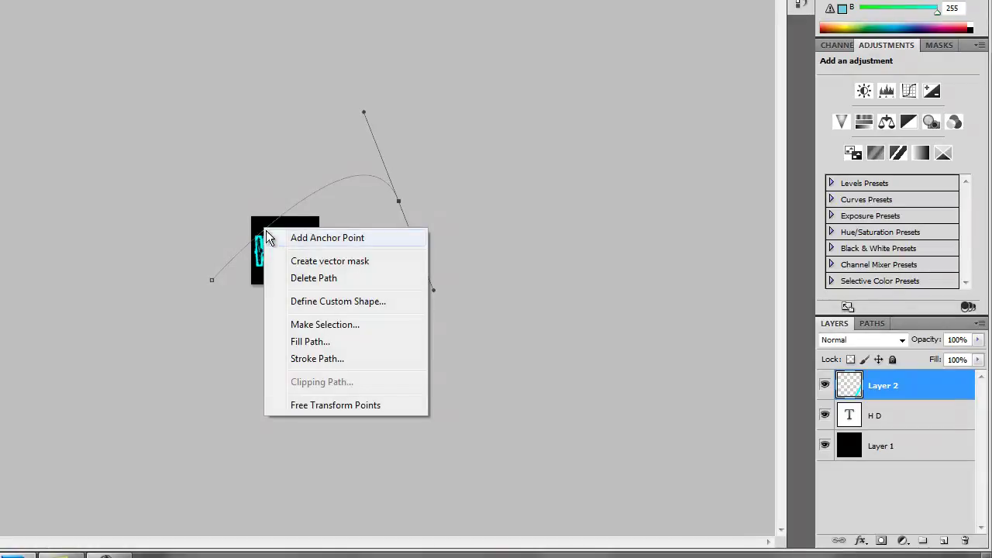
{"action": "left_click", "coordinate": [310, 359]}
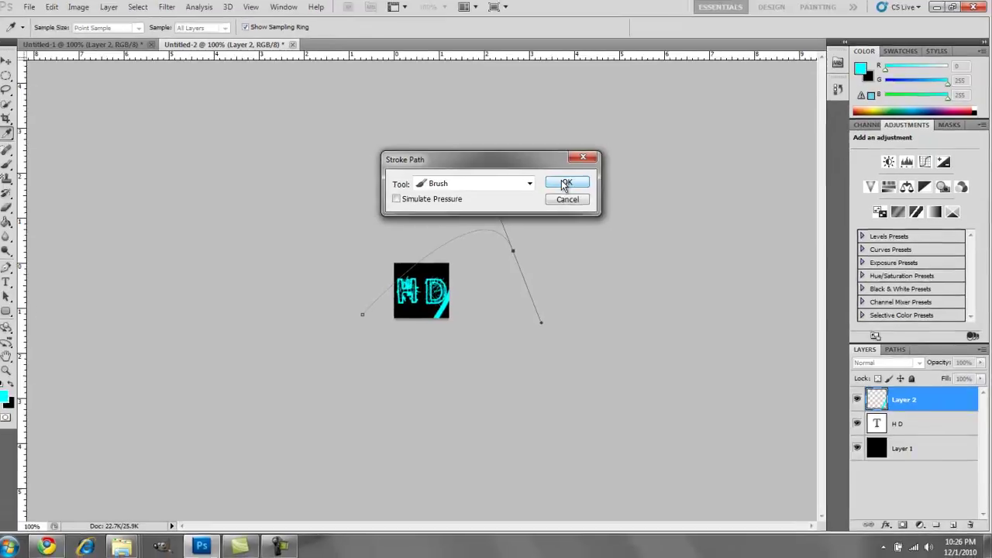
{"action": "left_click", "coordinate": [565, 184]}
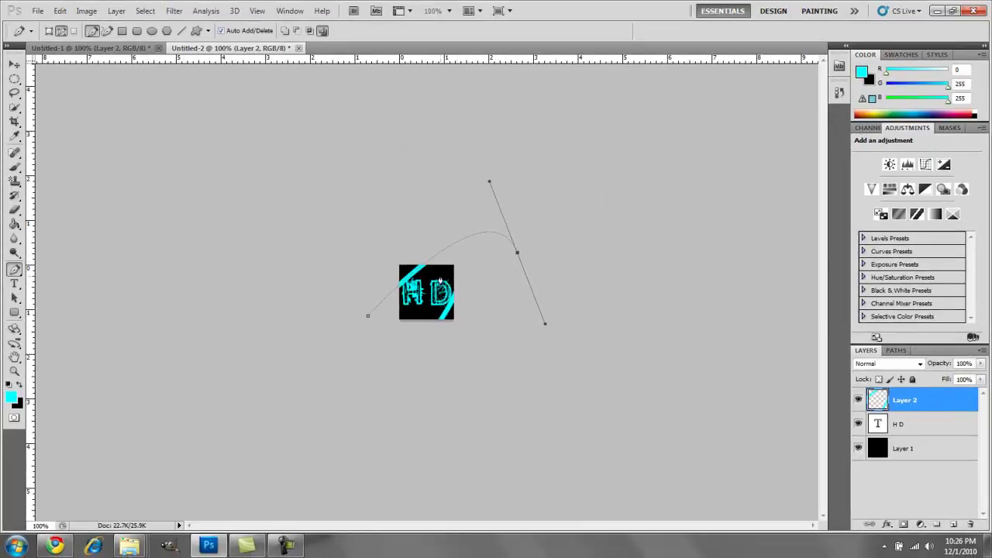
{"action": "right_click", "coordinate": [411, 282]}
{"action": "left_click", "coordinate": [439, 301]}
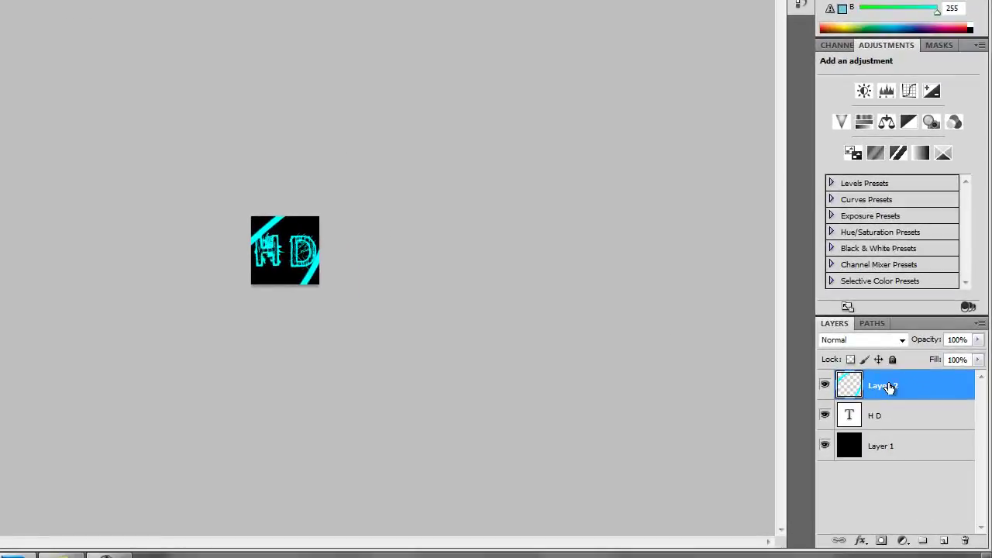
- Add Stroke and Pattern Overlay effects to the corner-stripe layer, Layer 2
{"action": "left_click", "coordinate": [862, 545]}
{"action": "left_click", "coordinate": [863, 534]}
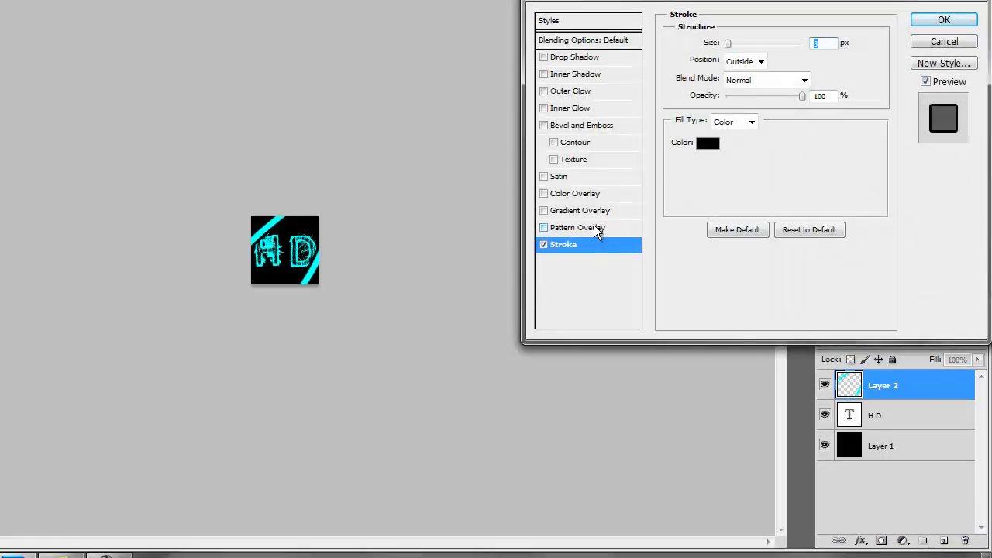
{"action": "left_click", "coordinate": [549, 232]}
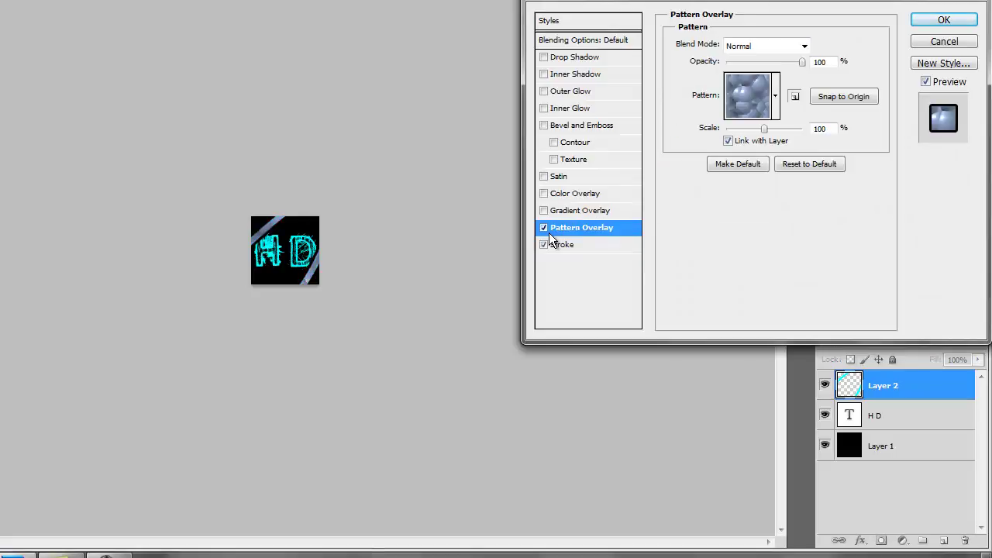
- Compare several Pattern Overlay patterns, choose the black-and-white diagonal weave in the third row, and reduce its scale slightly
{"action": "left_click", "coordinate": [745, 97]}
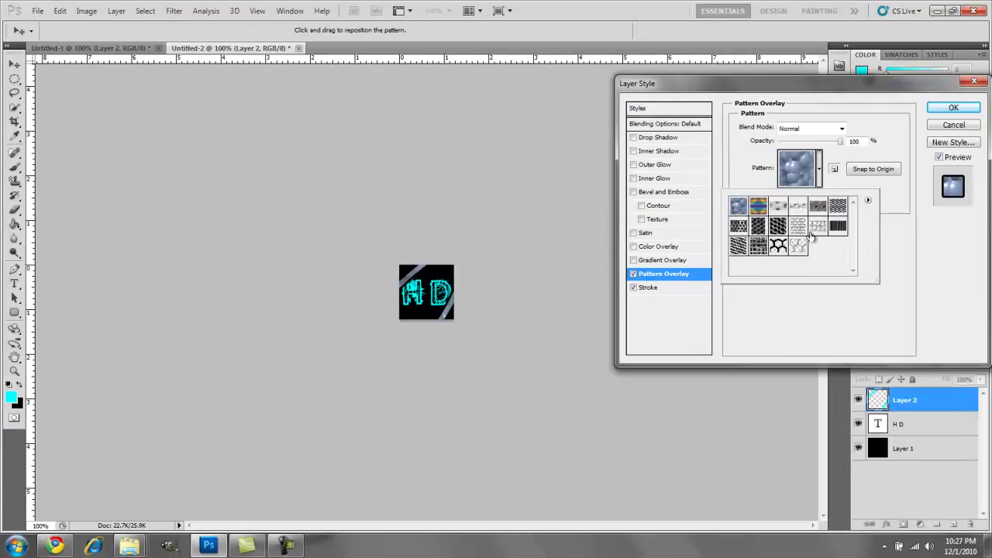
{"action": "left_click", "coordinate": [778, 206]}
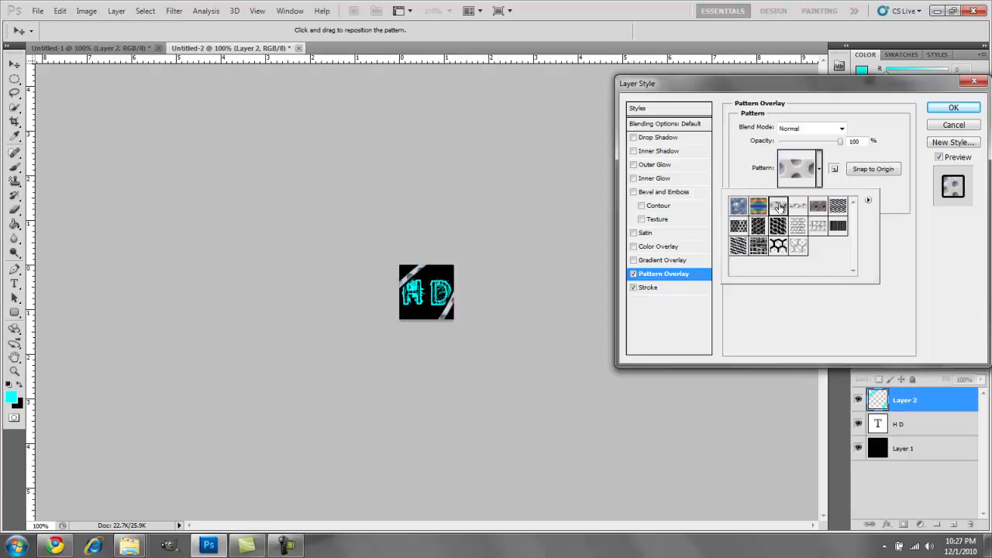
{"action": "left_click", "coordinate": [798, 246]}
{"action": "left_click", "coordinate": [758, 226]}
{"action": "left_click", "coordinate": [778, 225]}
{"action": "left_click", "coordinate": [798, 226]}
{"action": "left_click", "coordinate": [820, 225]}
{"action": "left_click", "coordinate": [838, 226]}
{"action": "left_click", "coordinate": [838, 205]}
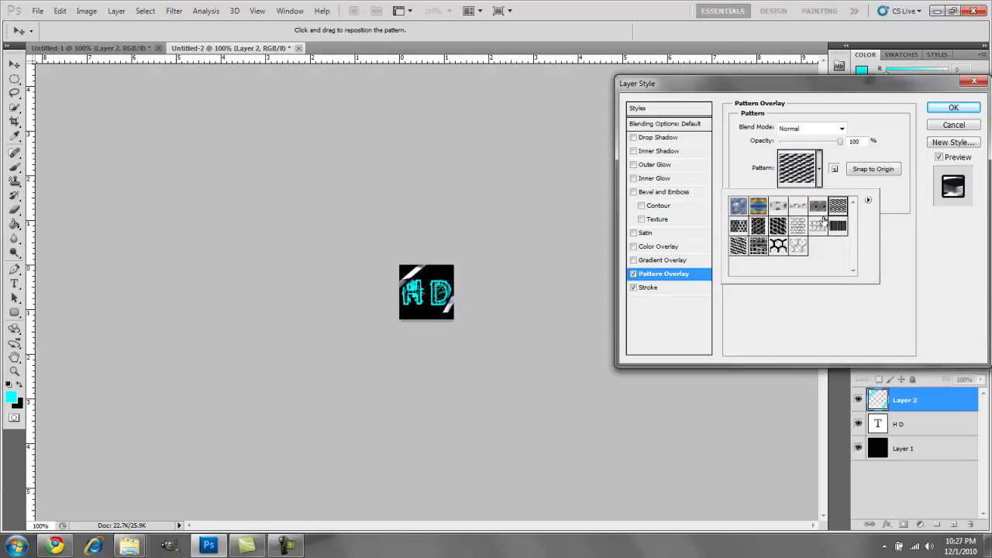
{"action": "left_click", "coordinate": [738, 247]}
{"action": "left_click", "coordinate": [806, 180]}
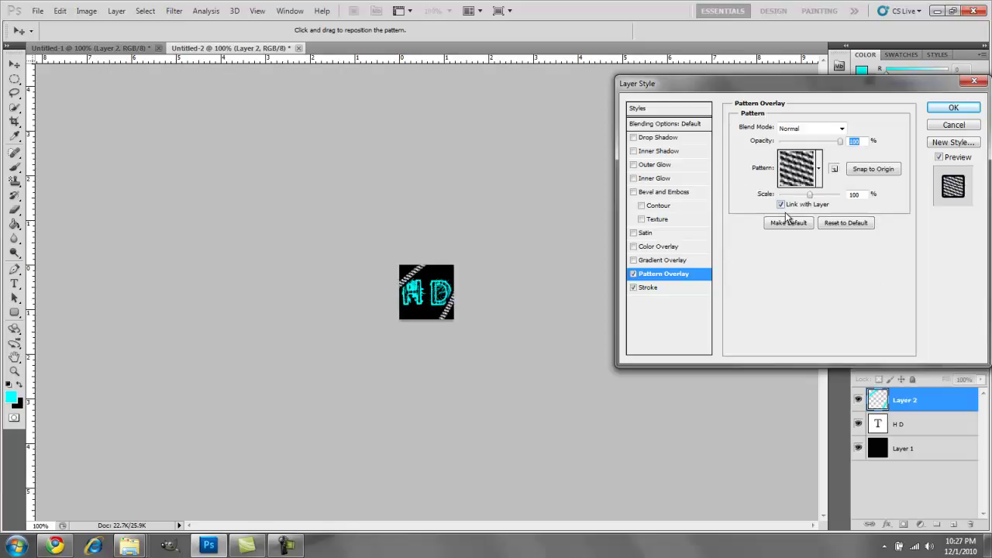
{"action": "left_click_drag", "start_coordinate": [810, 199], "coordinate": [806, 200]}
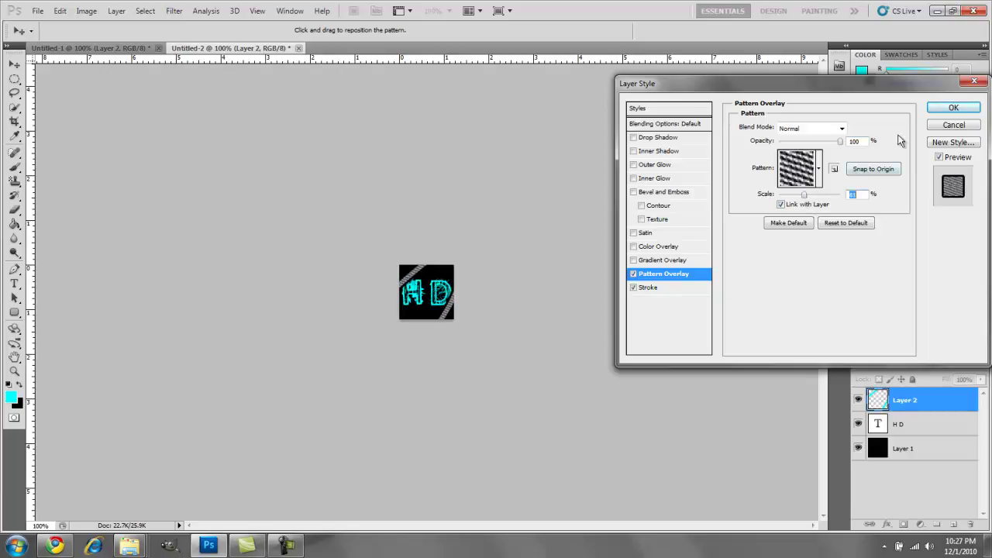
- Add Bevel and Emboss and Outer Glow effects to Layer 2, leaving Inner Glow off
{"action": "left_click", "coordinate": [667, 191]}
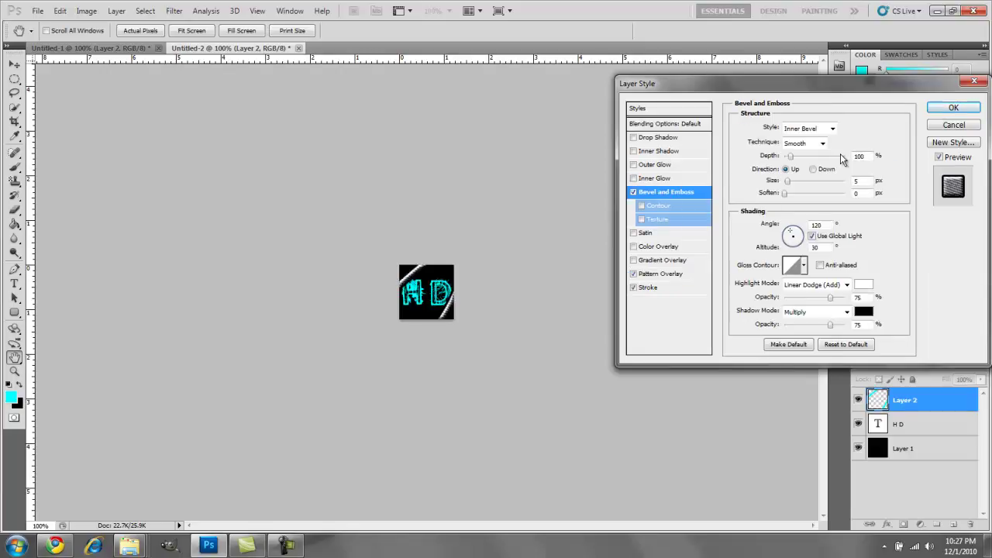
{"action": "left_click", "coordinate": [644, 166]}
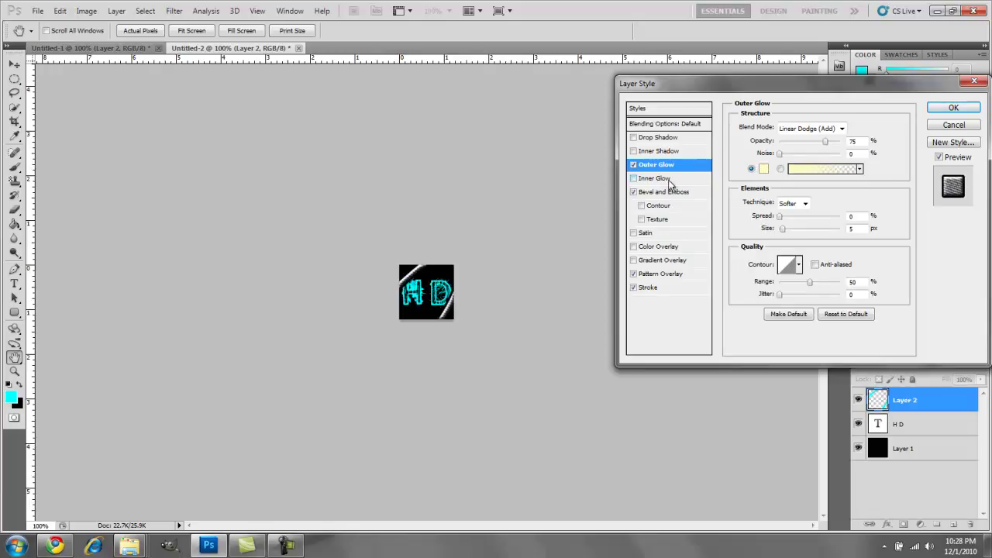
{"action": "left_click", "coordinate": [643, 180]}
{"action": "left_click", "coordinate": [647, 165]}
{"action": "left_click", "coordinate": [633, 179]}
- Set the Outer Glow to a solid bright turquoise colour
{"action": "left_click", "coordinate": [781, 170]}
{"action": "left_click", "coordinate": [765, 170]}
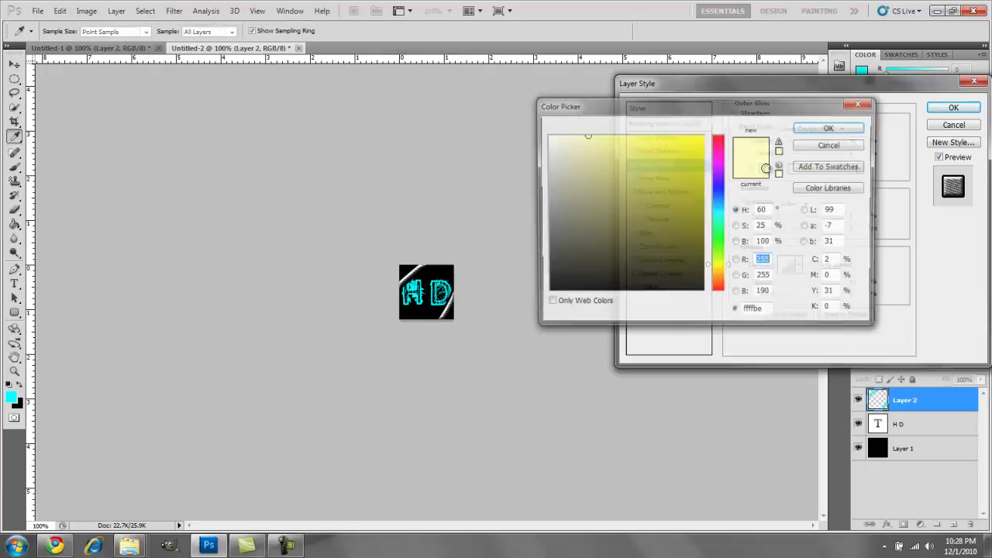
{"action": "left_click", "coordinate": [716, 188]}
{"action": "left_click_drag", "start_coordinate": [714, 189], "coordinate": [716, 219]}
{"action": "left_click", "coordinate": [666, 185]}
{"action": "left_click_drag", "start_coordinate": [665, 185], "coordinate": [702, 136]}
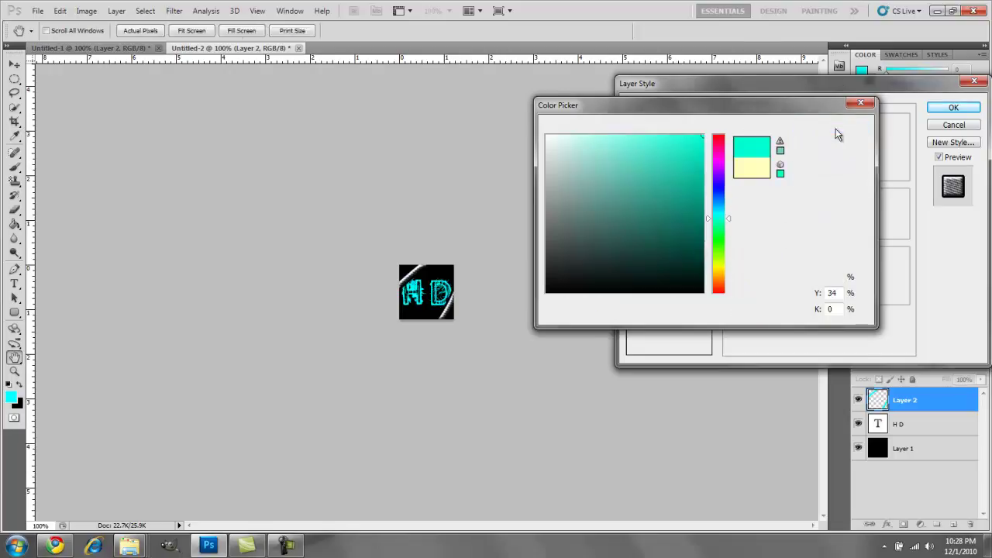
{"action": "left_click", "coordinate": [830, 127]}
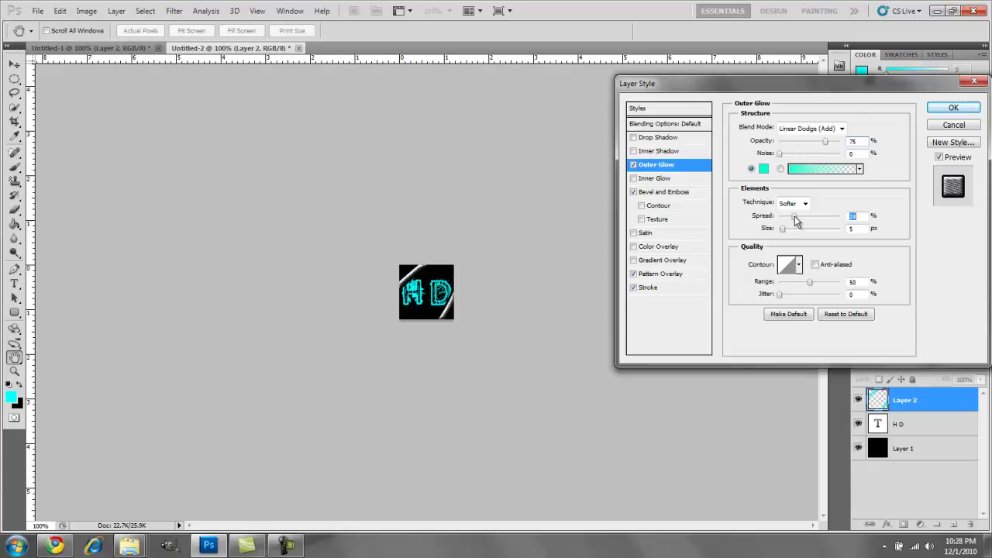
- Turn off the Stroke effect, adjust the Outer Glow to a small spread, and apply the layer style
{"action": "left_click_drag", "start_coordinate": [792, 219], "coordinate": [772, 227]}
{"action": "left_click", "coordinate": [633, 287]}
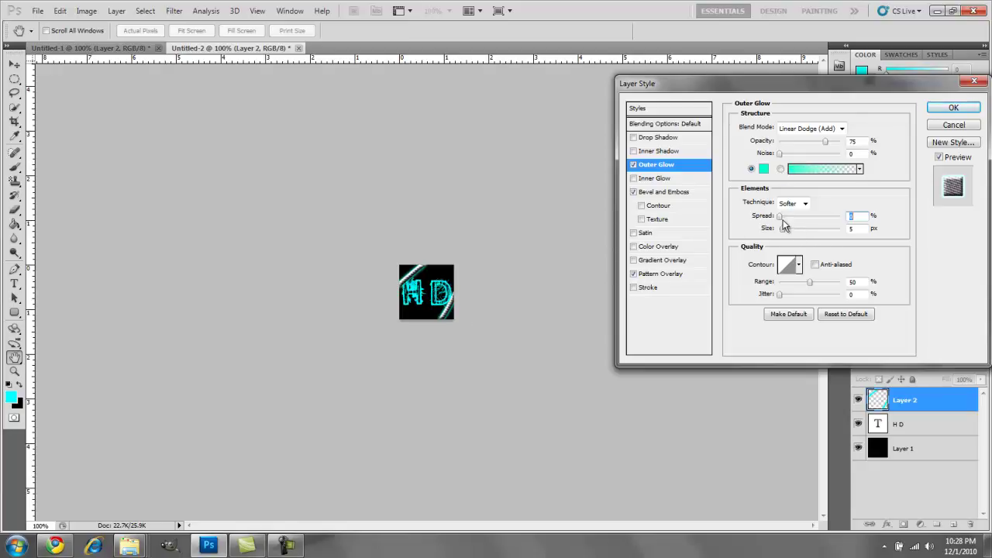
{"action": "left_click_drag", "start_coordinate": [784, 220], "coordinate": [789, 220]}
{"action": "left_click", "coordinate": [954, 112]}
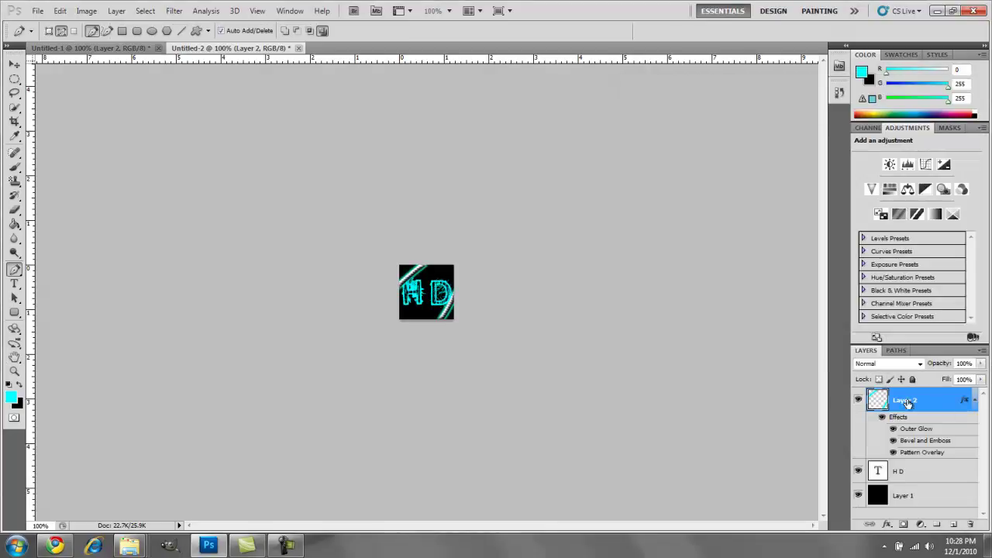
- Move Layer 2 below the H D text layer and add a new layer above the text
{"action": "left_click_drag", "start_coordinate": [907, 400], "coordinate": [903, 479]}
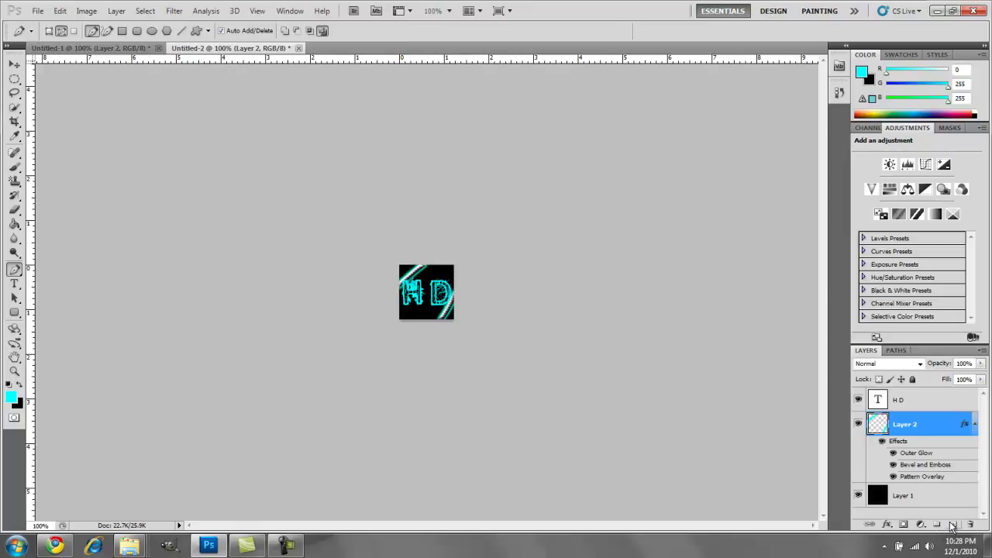
{"action": "left_click", "coordinate": [926, 400]}
{"action": "left_click", "coordinate": [954, 524]}
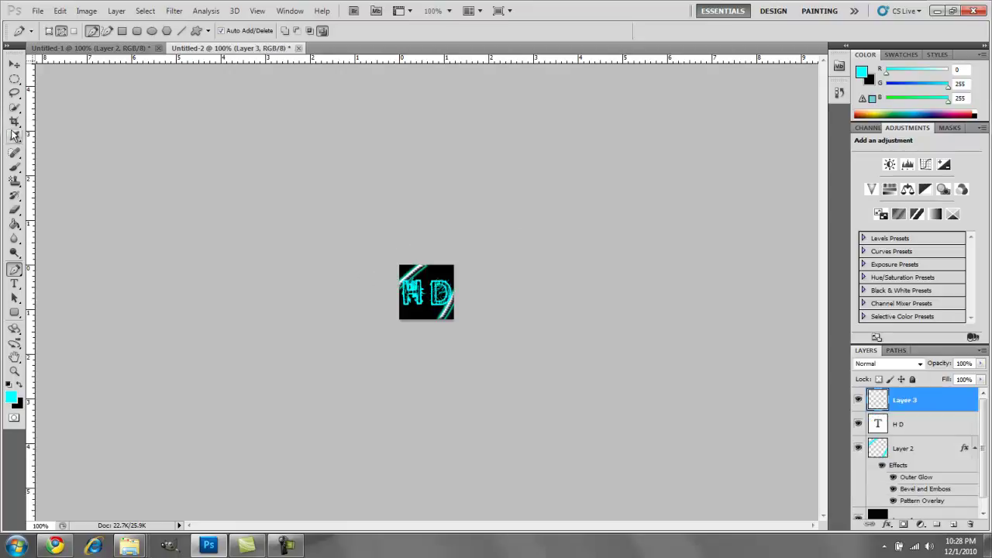
- Select a tall ellipse with the Elliptical Marquee tool, extending from above the canvas down to the middle of the lettering
{"action": "left_click", "coordinate": [16, 80]}
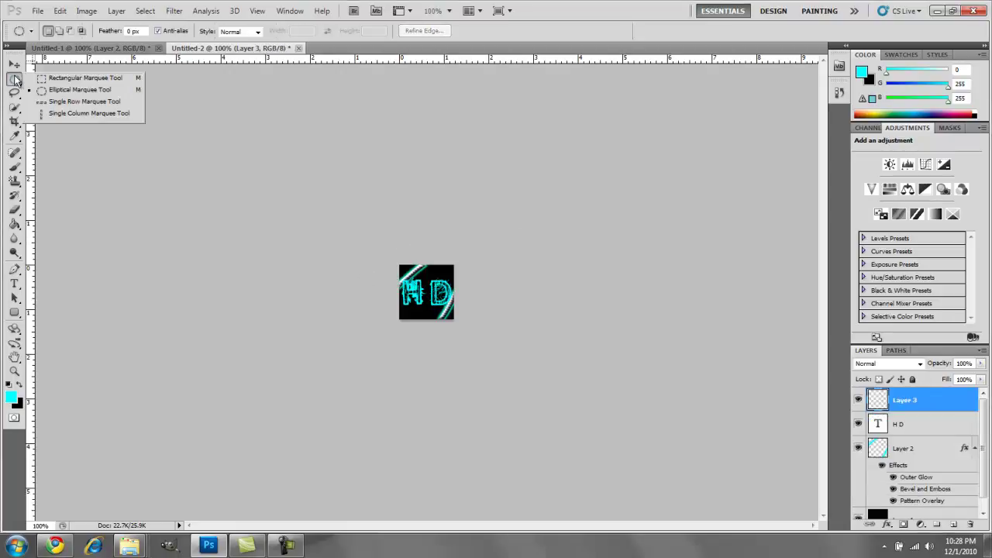
{"action": "left_click", "coordinate": [67, 89]}
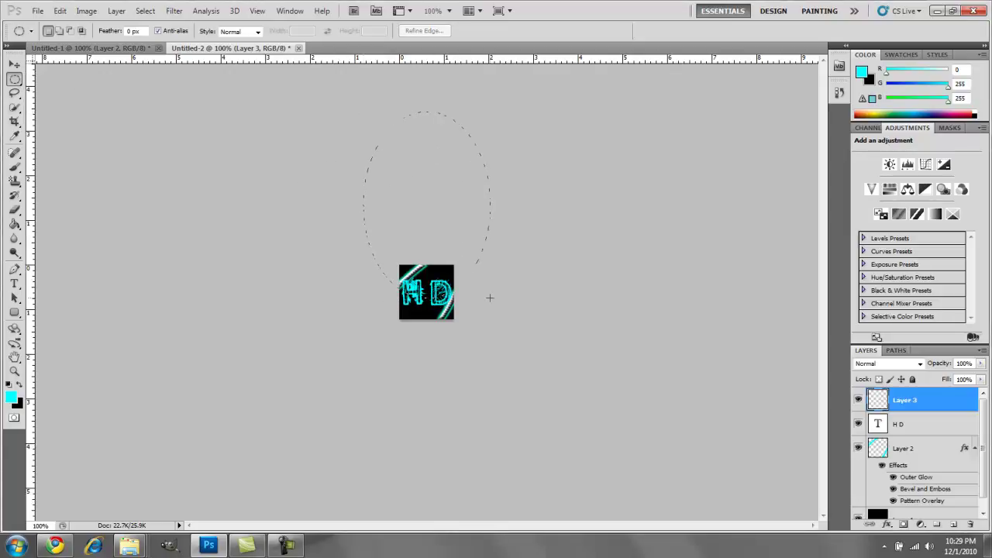
{"action": "left_click_drag", "start_coordinate": [491, 297], "coordinate": [491, 297]}
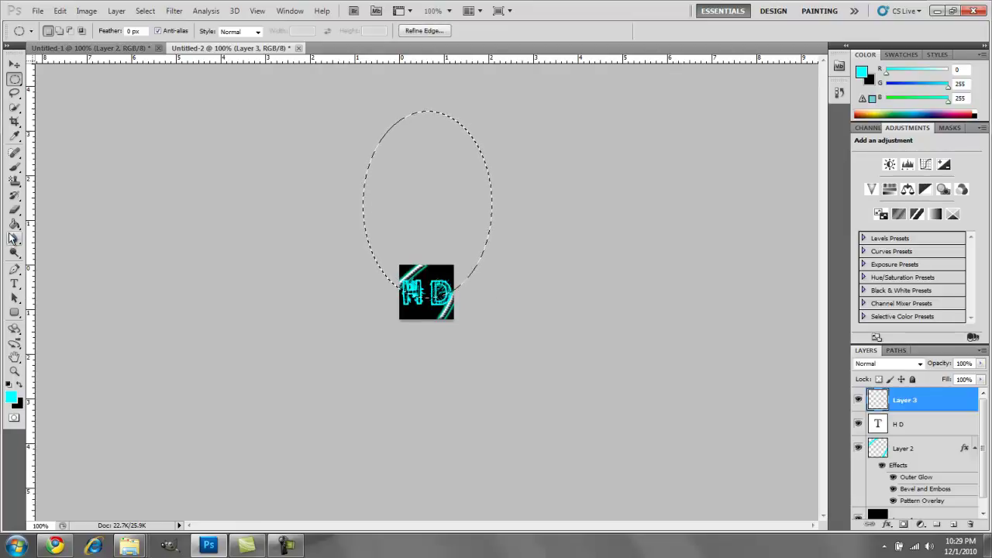
- Fill the elliptical selection on the new layer with white in Screen mode at partial opacity, and deselect it
{"action": "right_click", "coordinate": [444, 229]}
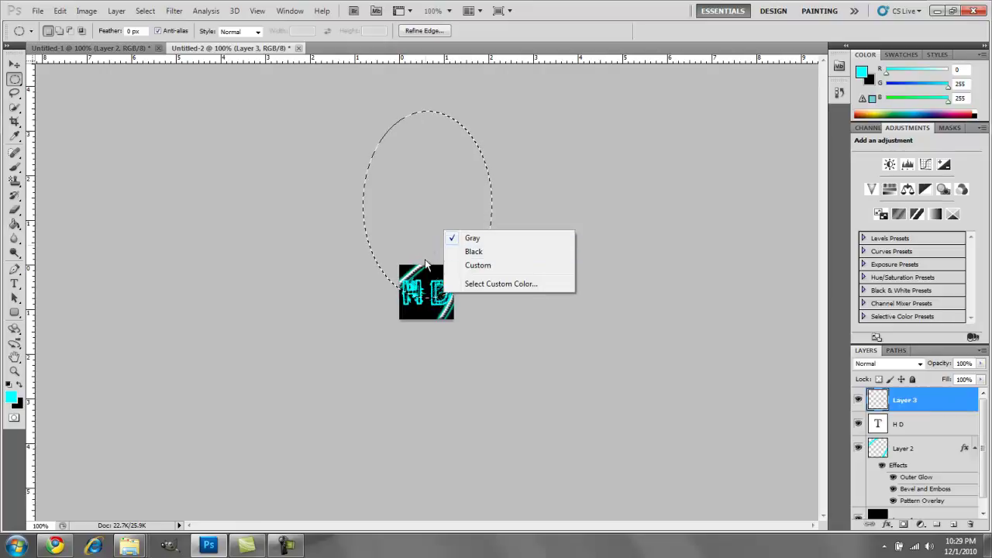
{"action": "right_click", "coordinate": [398, 276]}
{"action": "left_click", "coordinate": [449, 452]}
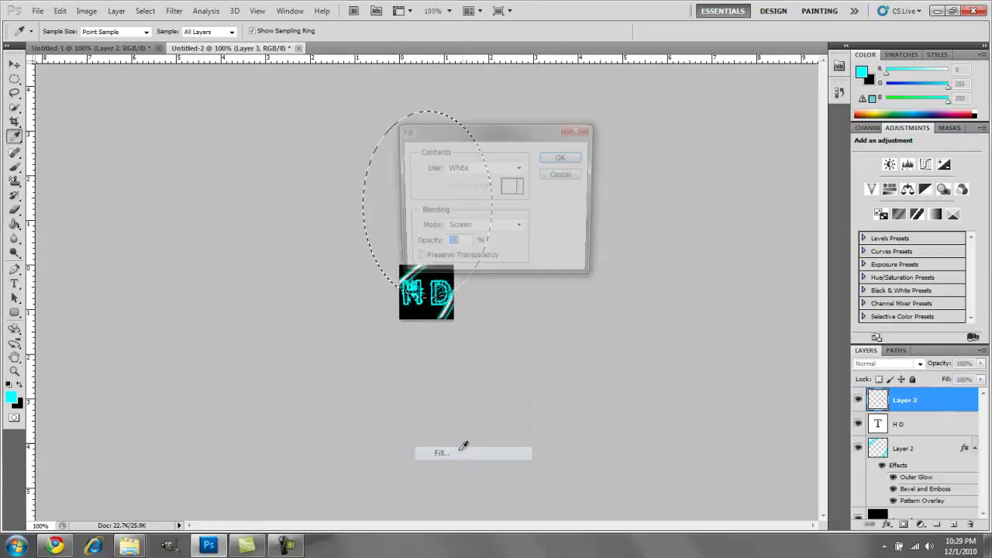
{"action": "left_click", "coordinate": [554, 158]}
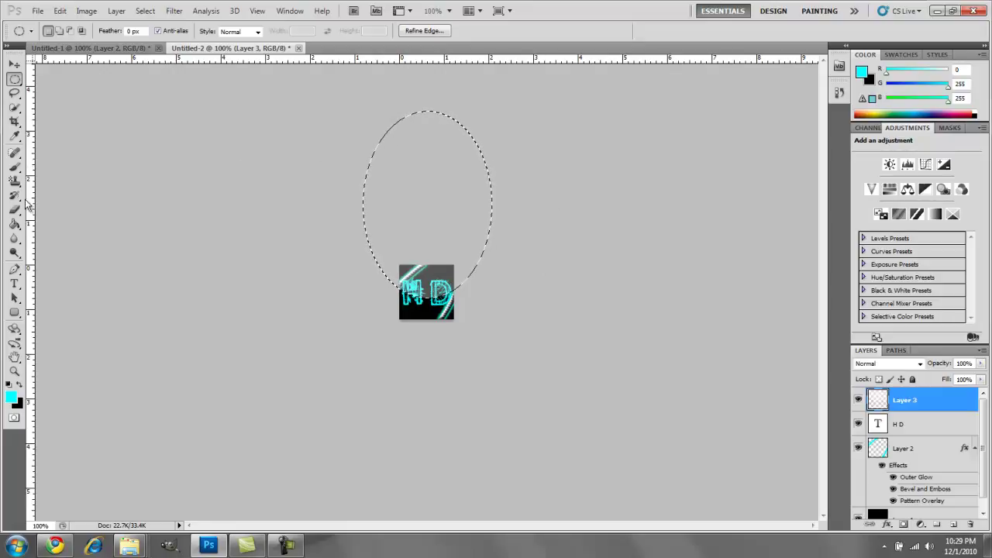
{"action": "left_click", "coordinate": [14, 224]}
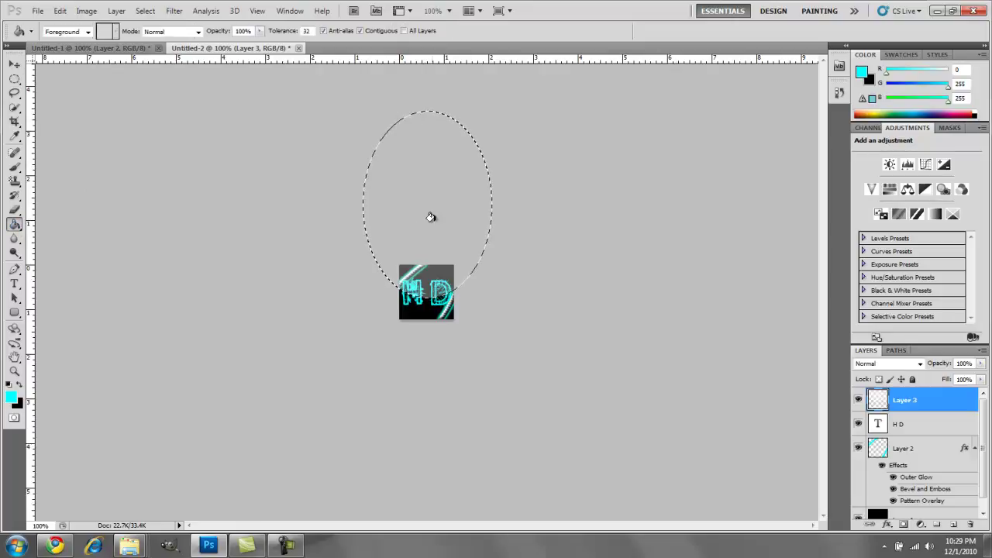
{"action": "left_click", "coordinate": [980, 379]}
{"action": "left_click", "coordinate": [146, 11]}
{"action": "left_click", "coordinate": [158, 35]}
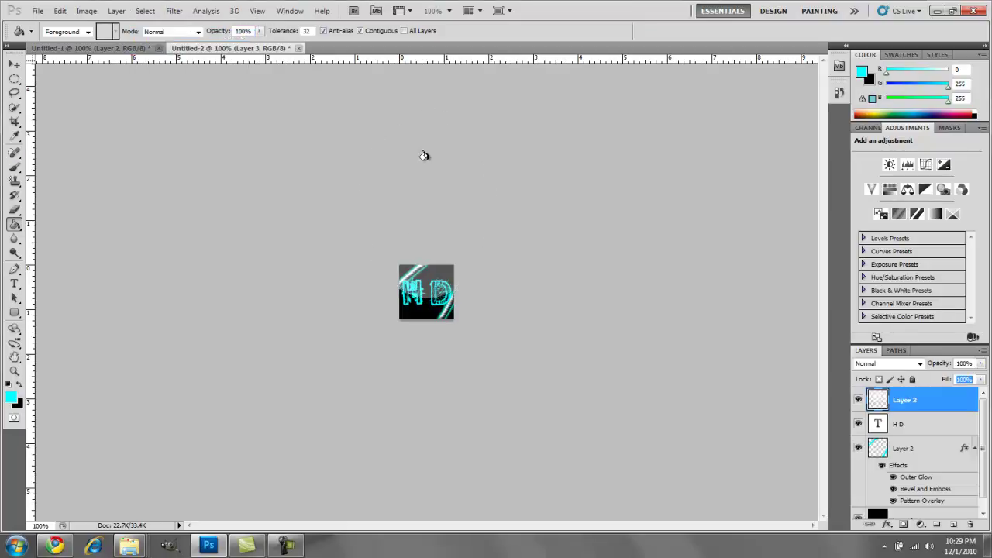